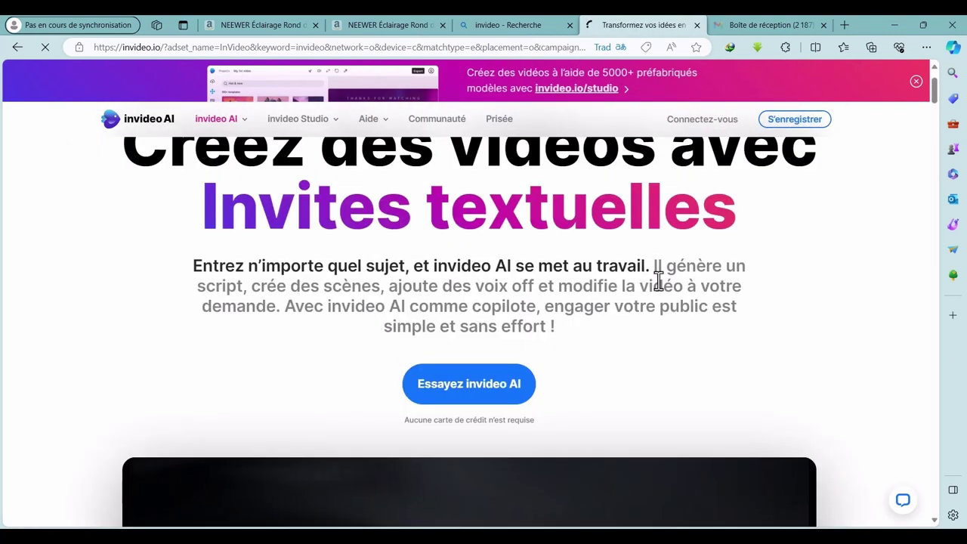
Sign in to invideo AI with Google and give YouTube as the discovery source.
{"action": "left_click", "coordinate": [703, 121]}
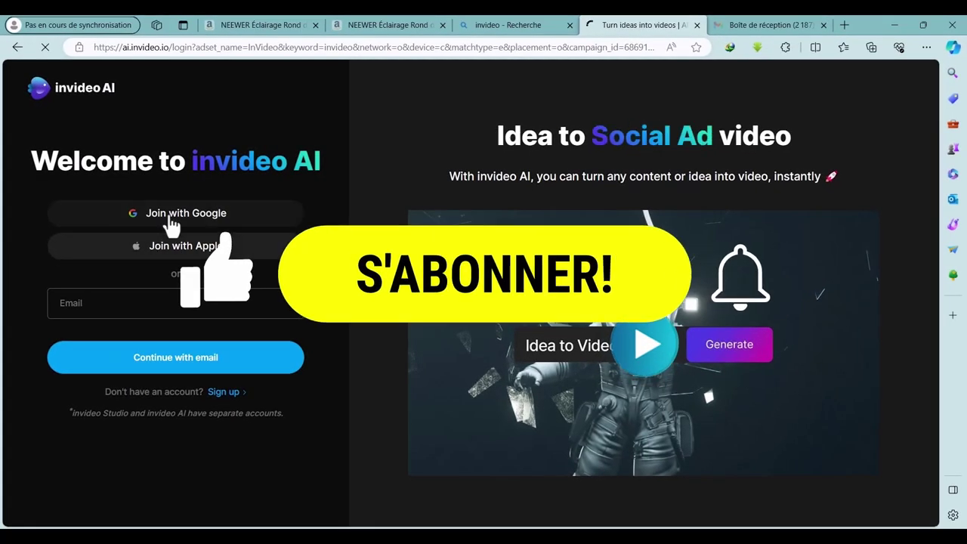
{"action": "left_click", "coordinate": [164, 214]}
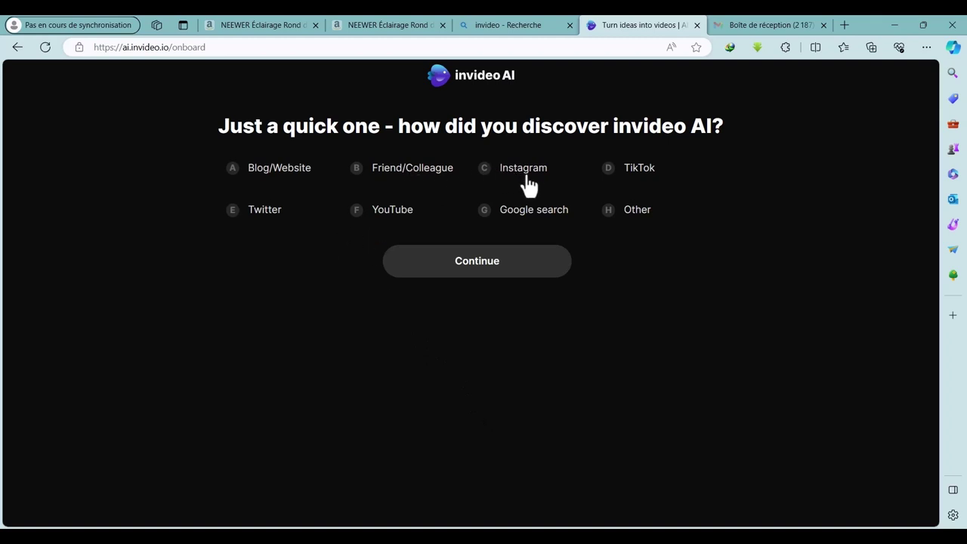
{"action": "left_click", "coordinate": [381, 216]}
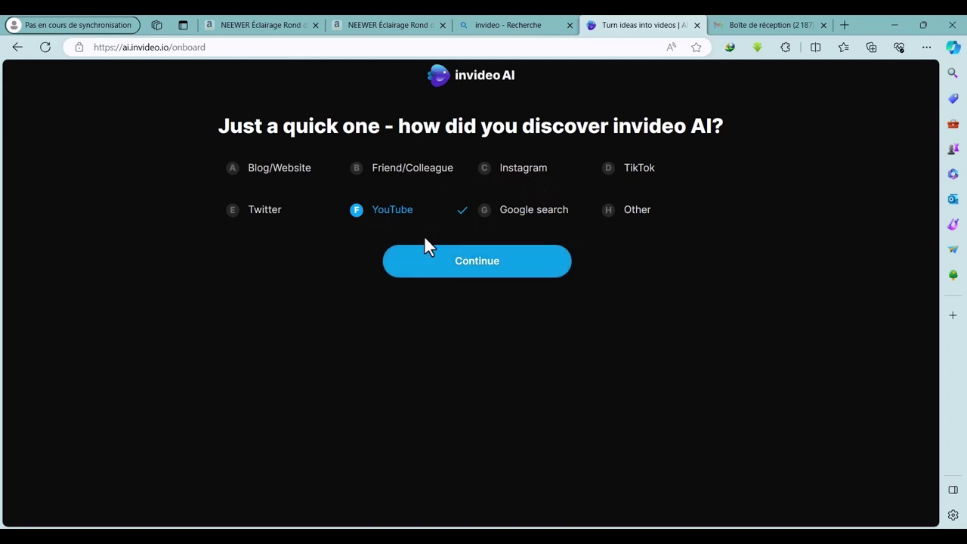
{"action": "left_click", "coordinate": [495, 266]}
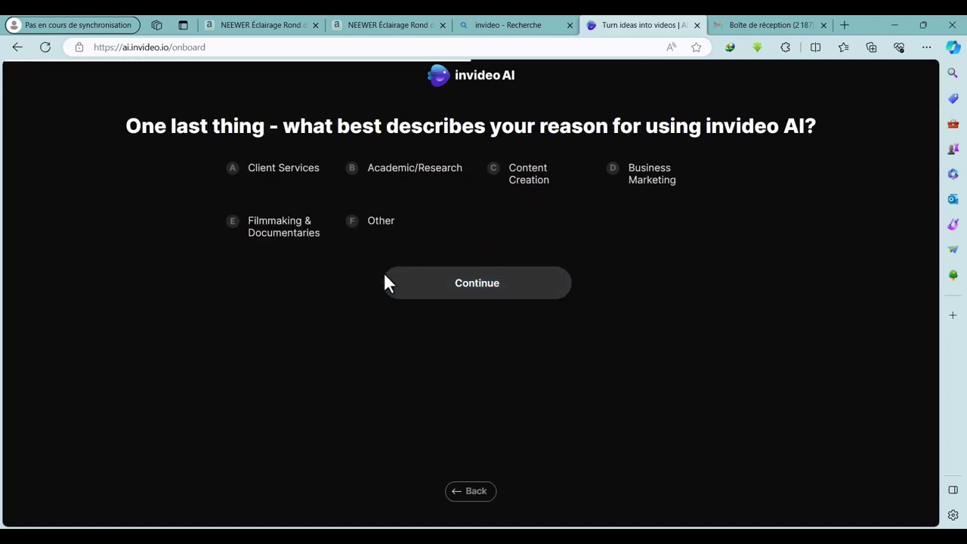
Give Content Creation as the reason for use and confirm the name to enter the workspace.
{"action": "left_click", "coordinate": [527, 180]}
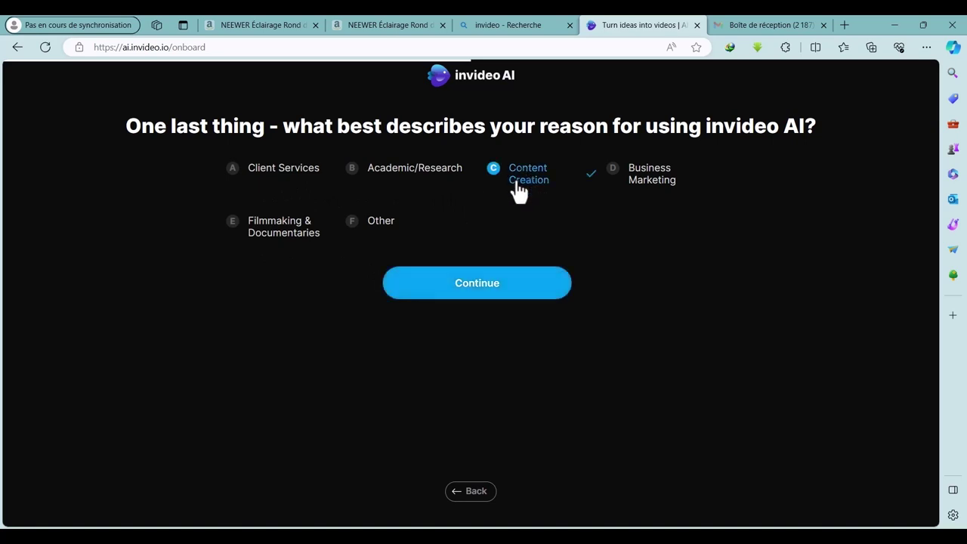
{"action": "left_click", "coordinate": [470, 289]}
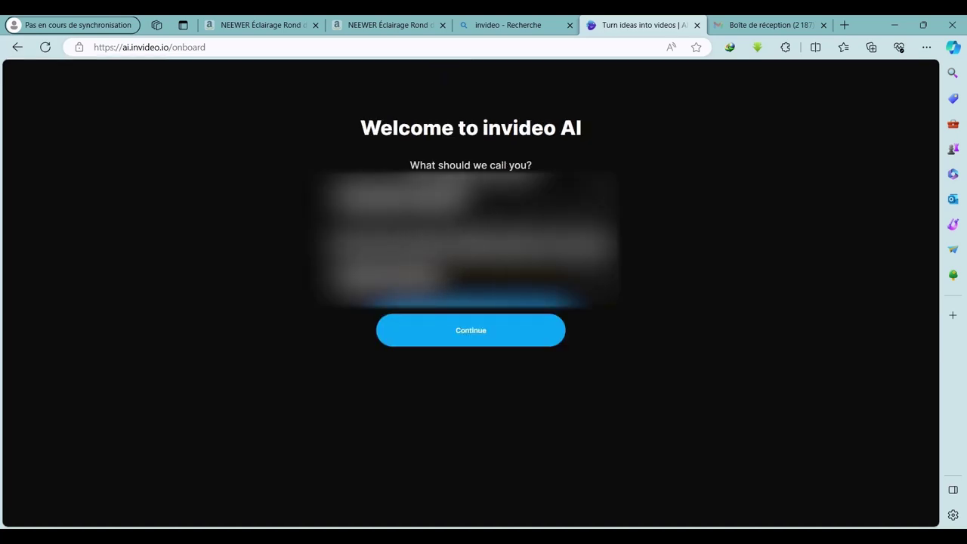
{"action": "key", "text": "Return"}
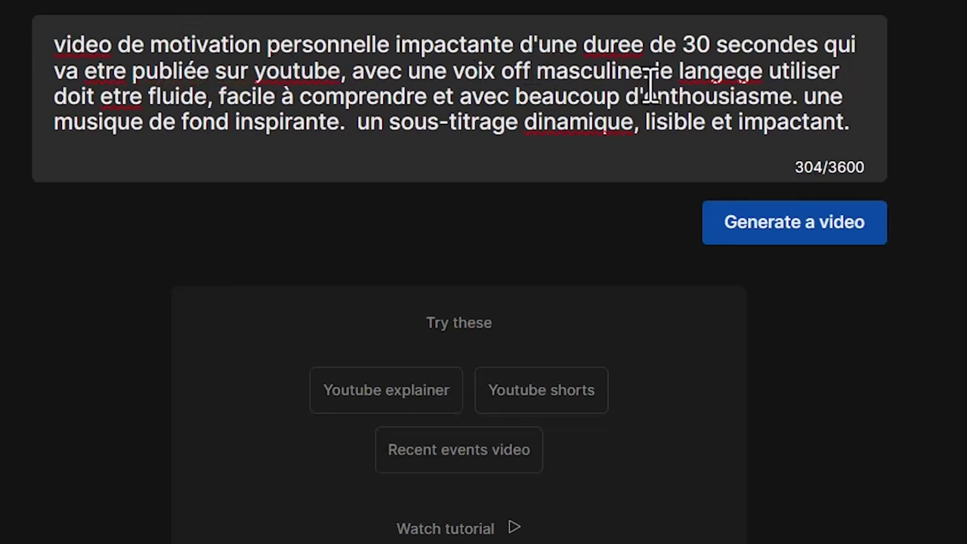
Correct etre, duree, dinamique and video to être, durée, dynamique and vidéo, then generate the video.
{"action": "right_click", "coordinate": [106, 72]}
{"action": "left_click", "coordinate": [111, 96]}
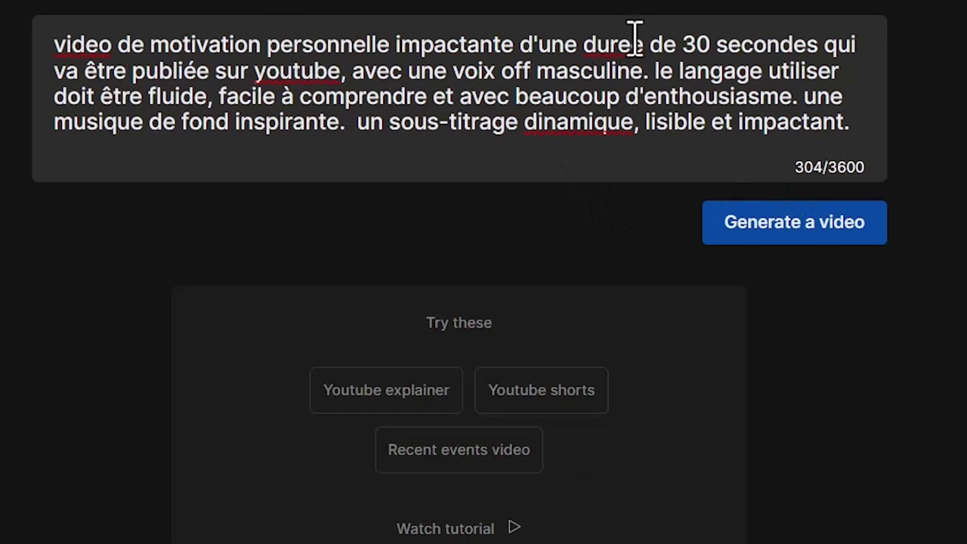
{"action": "right_click", "coordinate": [631, 44]}
{"action": "left_click", "coordinate": [699, 56]}
{"action": "right_click", "coordinate": [563, 126]}
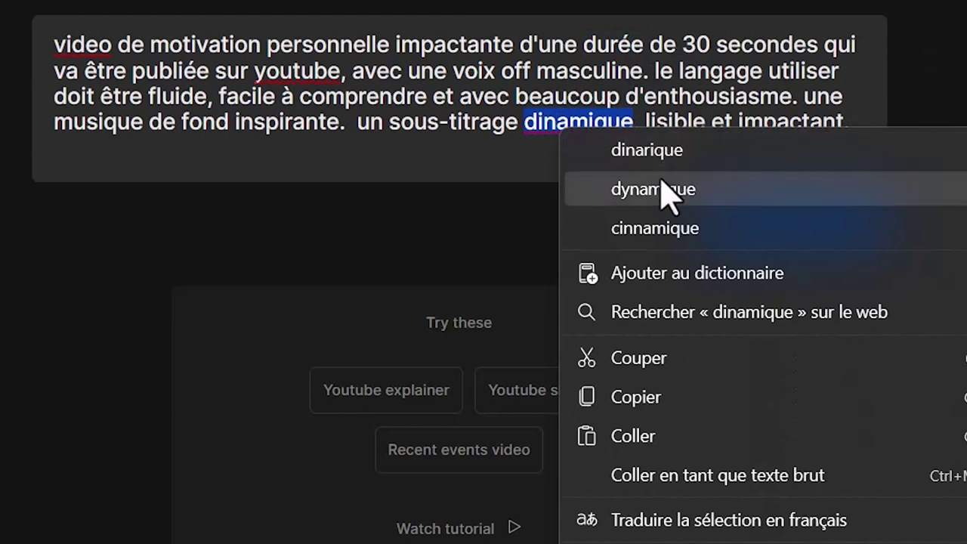
{"action": "left_click", "coordinate": [670, 187]}
{"action": "right_click", "coordinate": [117, 53]}
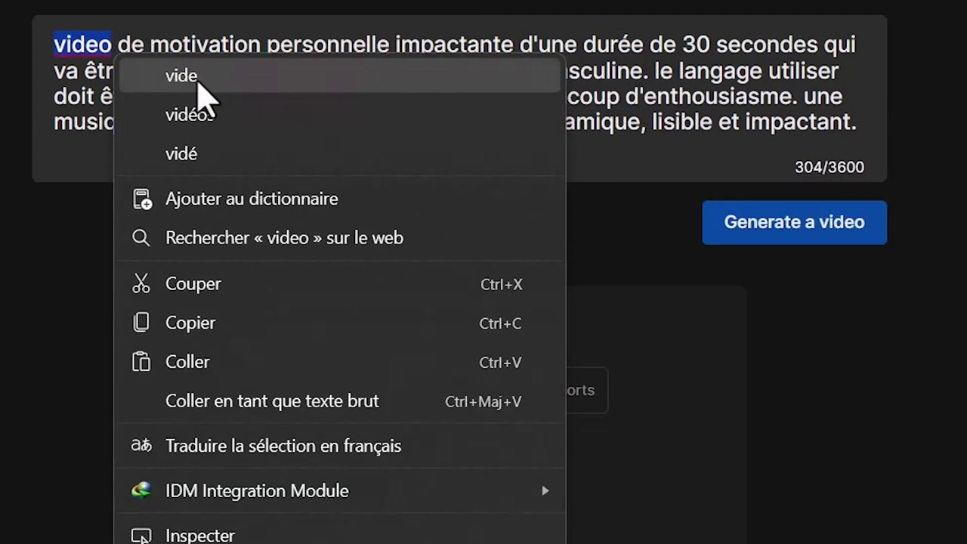
{"action": "left_click", "coordinate": [191, 113]}
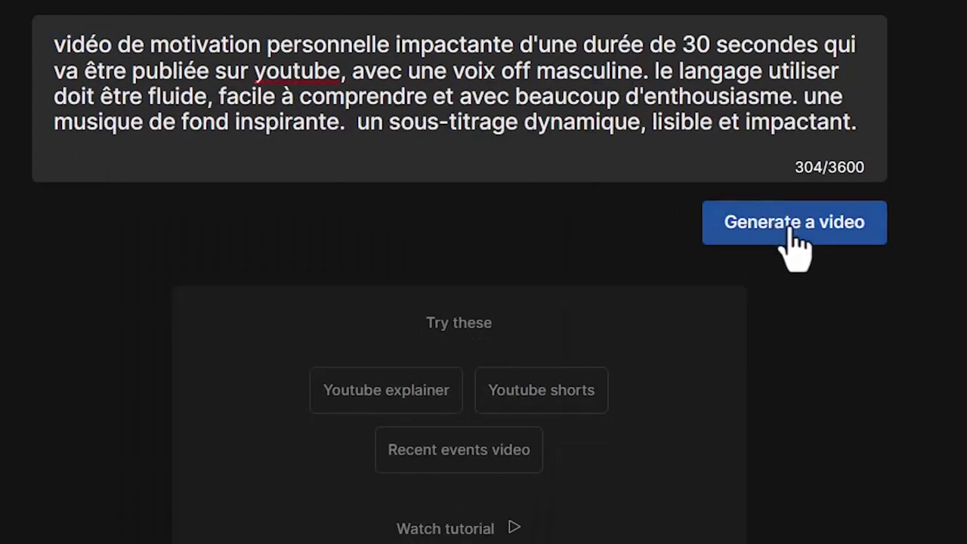
{"action": "left_click", "coordinate": [814, 228]}
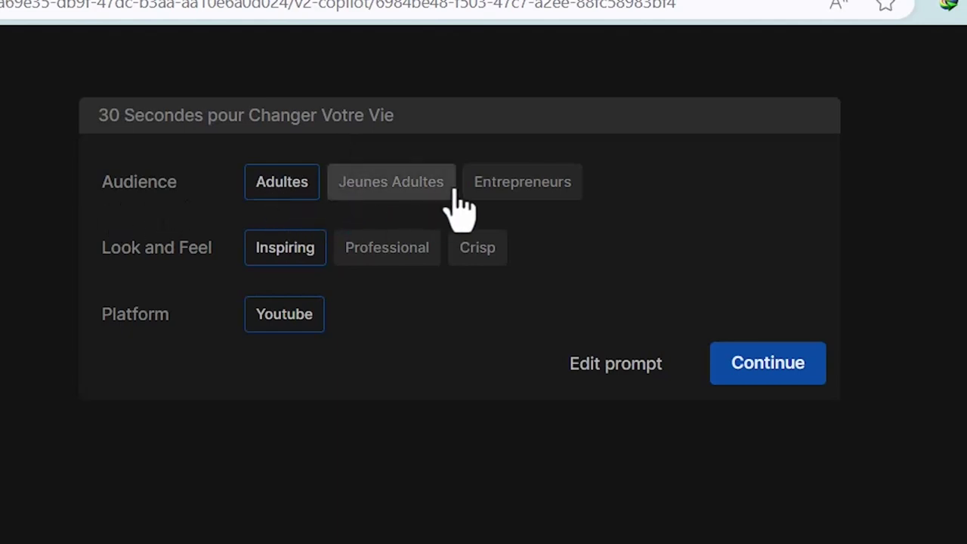
Choose Entrepreneurs as the audience, keep Inspiring and Youtube, and build the video.
{"action": "left_click", "coordinate": [546, 189]}
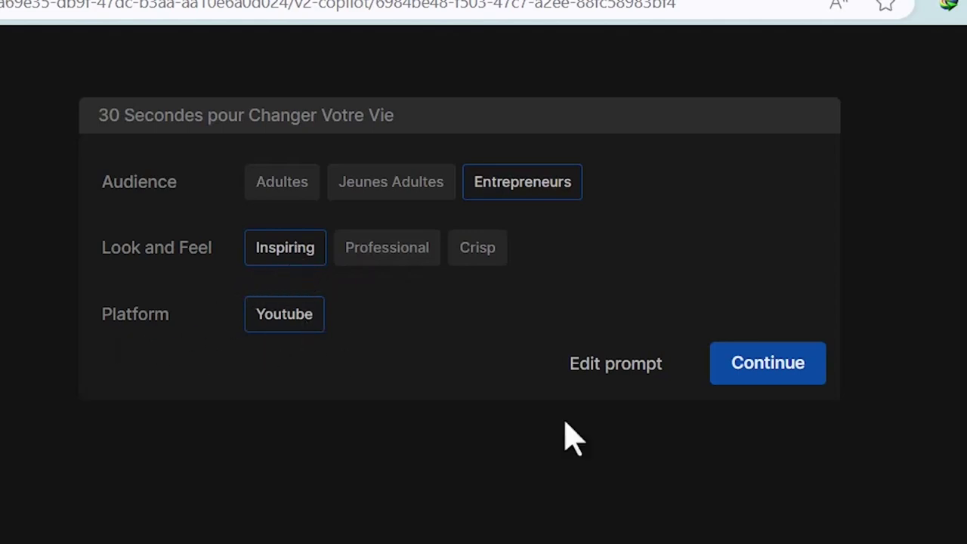
{"action": "left_click", "coordinate": [762, 367]}
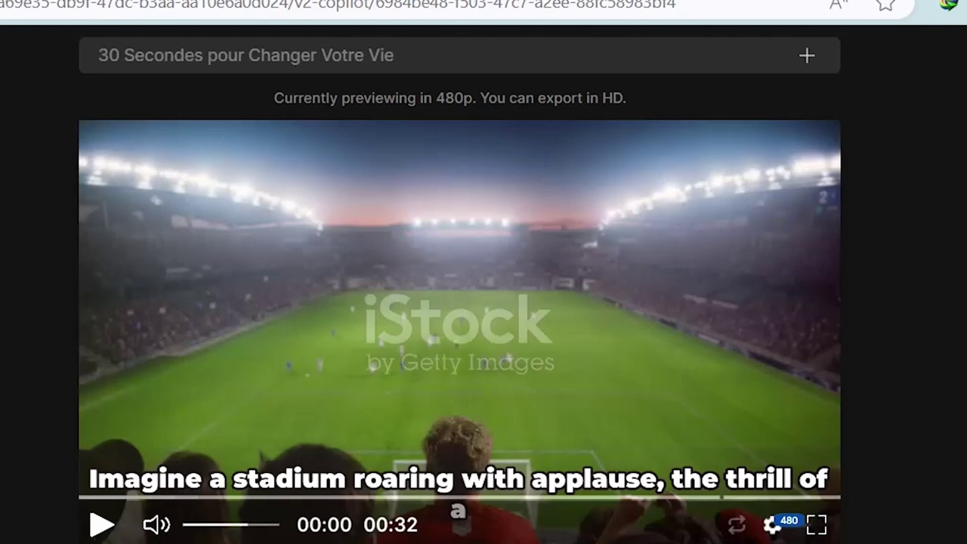
{"action": "left_click", "coordinate": [102, 524]}
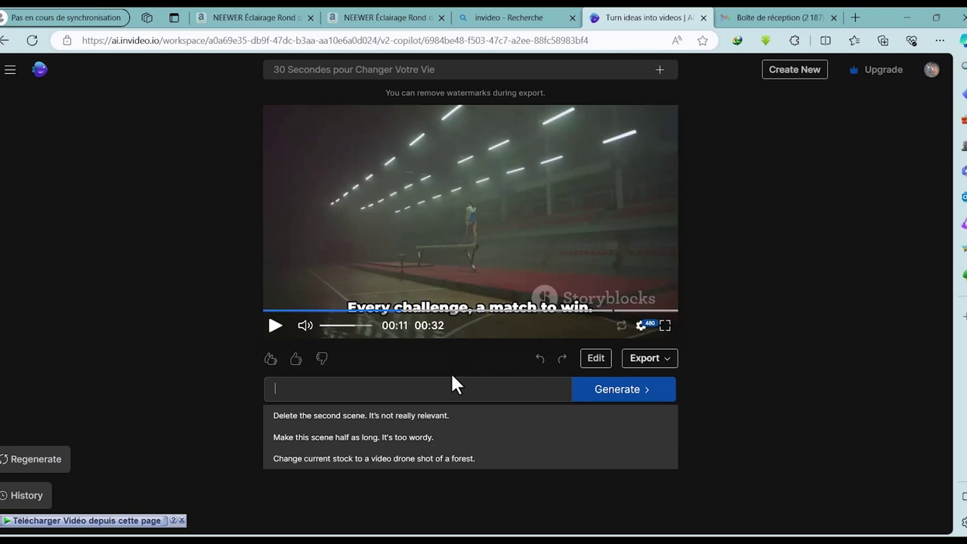
In the media editor, select Scene 1's first stadium clip and browse back to the earliest clips.
{"action": "left_click", "coordinate": [596, 360]}
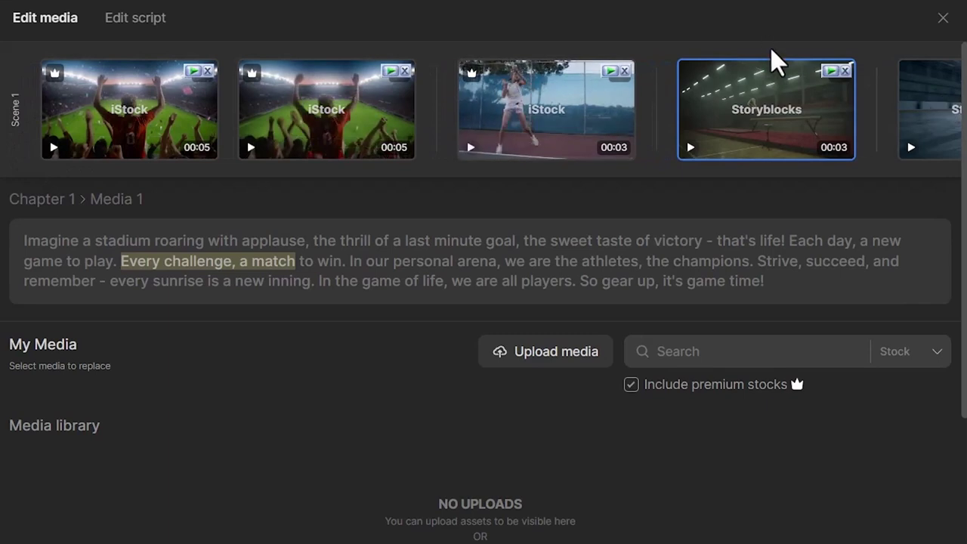
{"action": "left_click", "coordinate": [121, 110]}
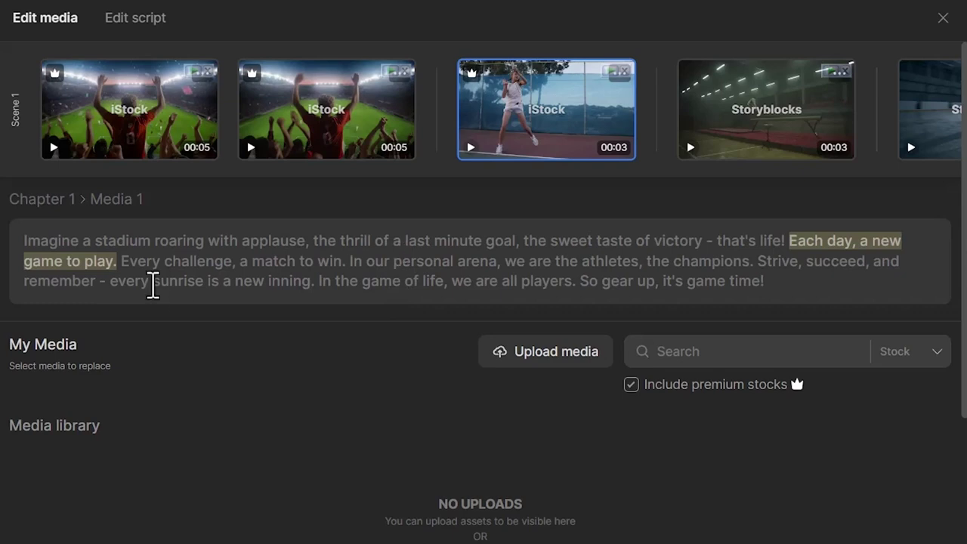
{"action": "scroll", "coordinate": [284, 263], "scroll_direction": "down", "scroll_amount": 2}
{"action": "scroll", "coordinate": [381, 230], "scroll_direction": "up", "scroll_amount": 2}
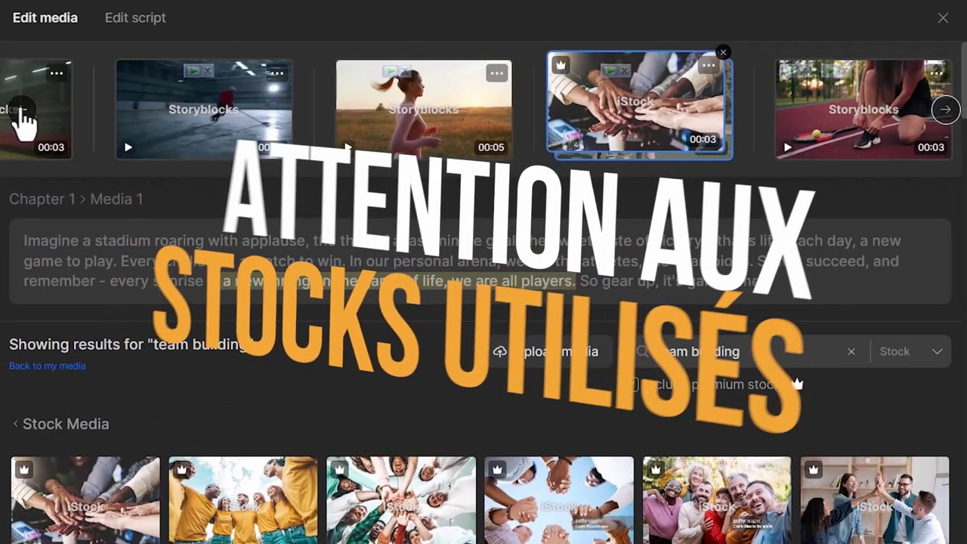
{"action": "left_click", "coordinate": [20, 111]}
{"action": "left_click", "coordinate": [21, 112]}
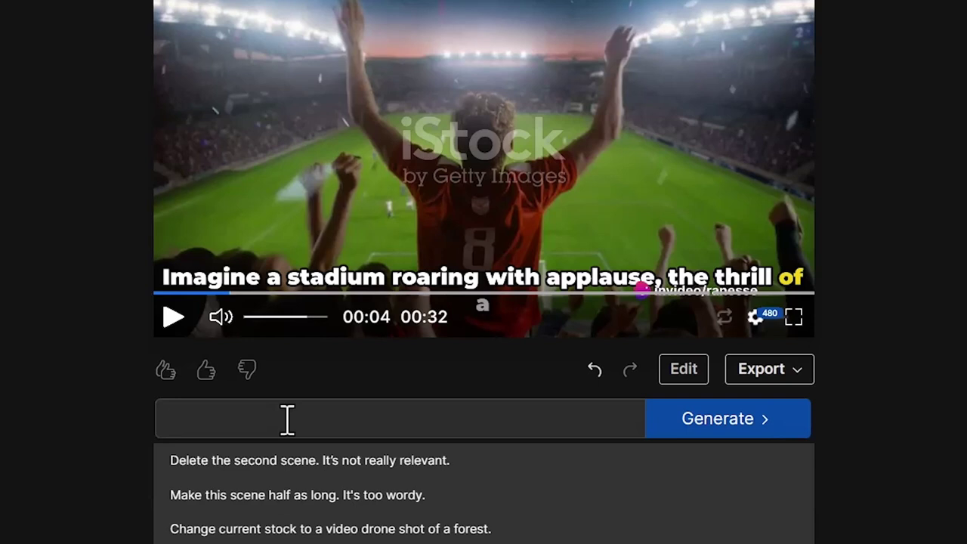
Ask for free stock videos only with 'use free video stocks only', then jump the preview to five seconds.
{"action": "type", "text": "use free video stocks only"}
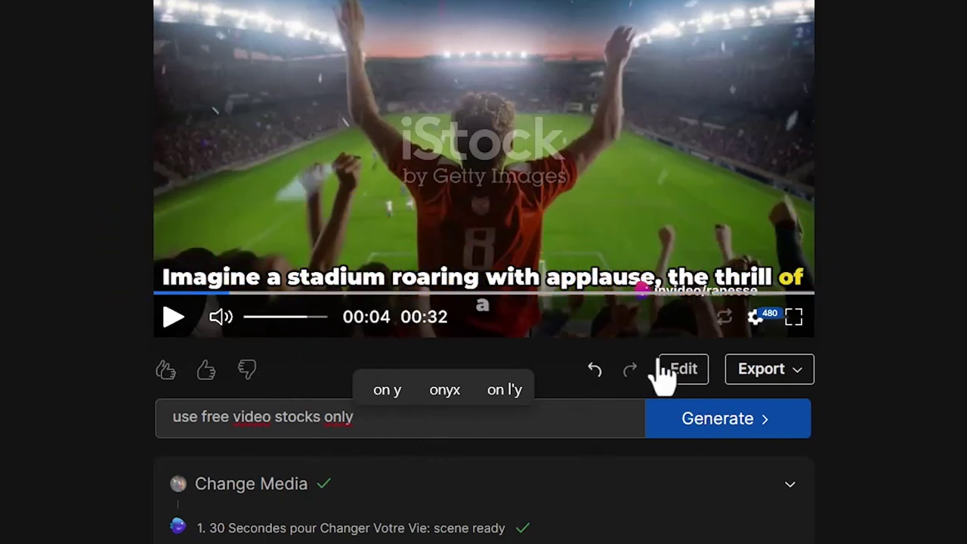
{"action": "left_click", "coordinate": [739, 431]}
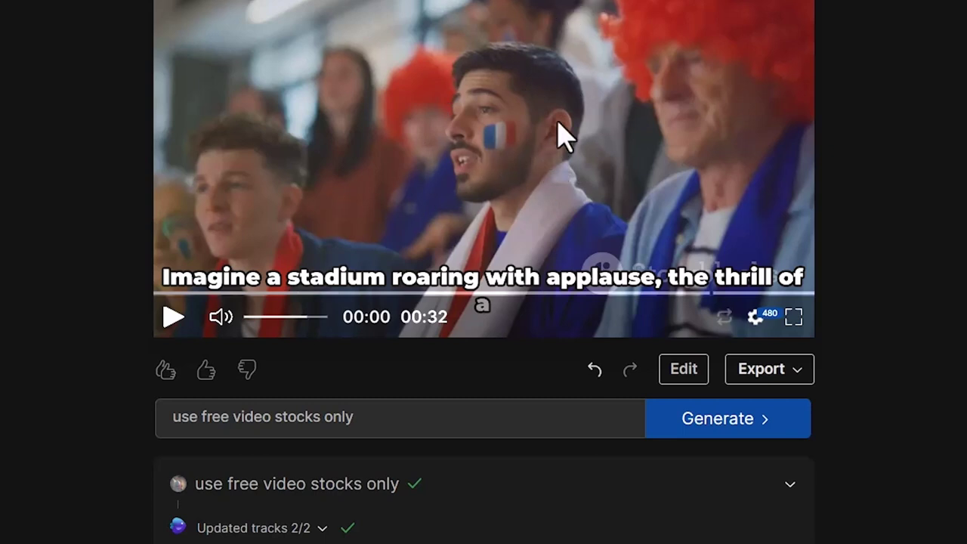
{"action": "left_click", "coordinate": [250, 293]}
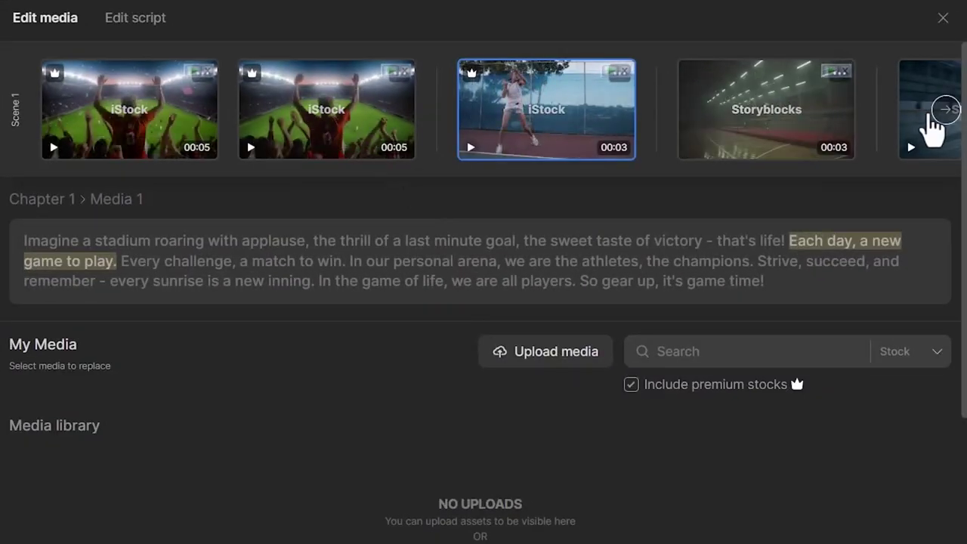
Select the team huddle clip and search stock media for 'team building', excluding premium stocks.
{"action": "left_click", "coordinate": [945, 113]}
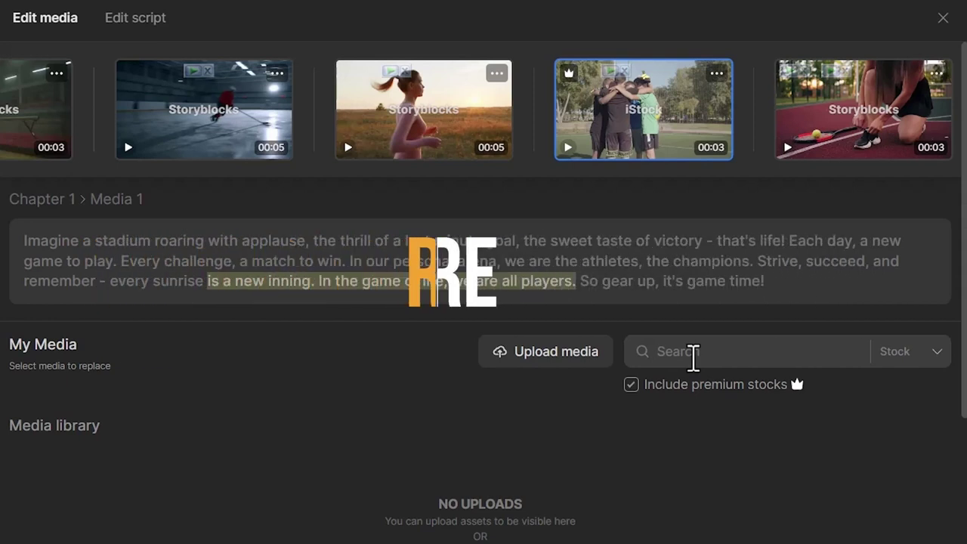
{"action": "left_click", "coordinate": [693, 352]}
{"action": "type", "text": "team"}
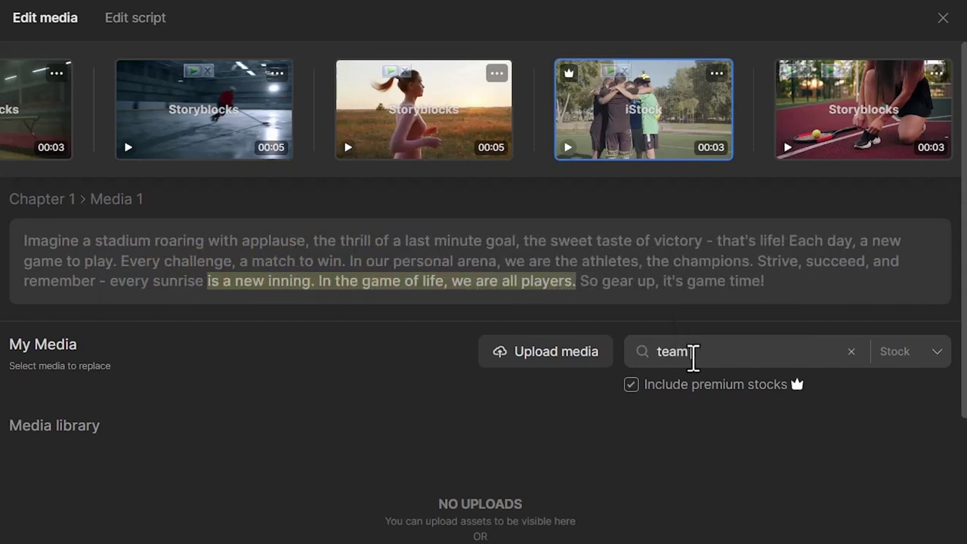
{"action": "type", "text": " building"}
{"action": "key", "text": "Return"}
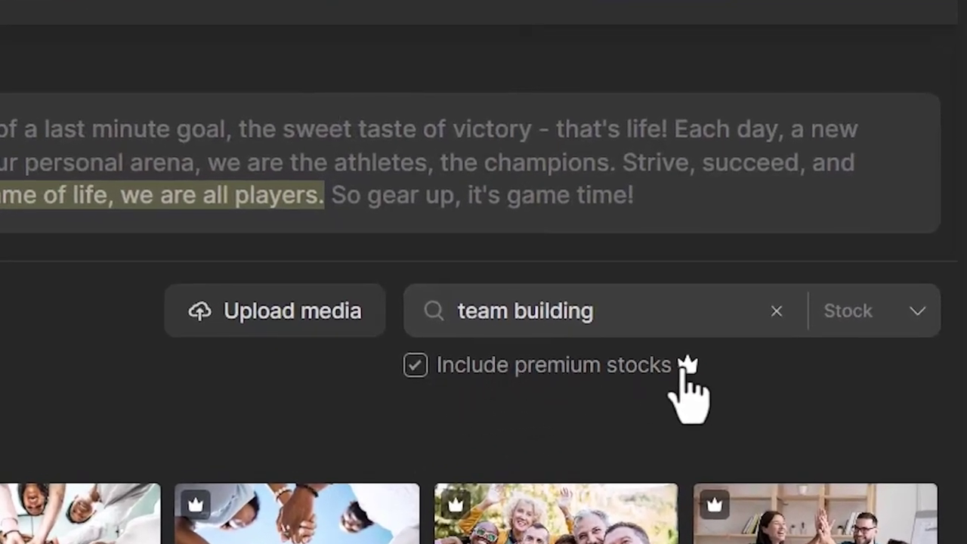
{"action": "left_click", "coordinate": [415, 365]}
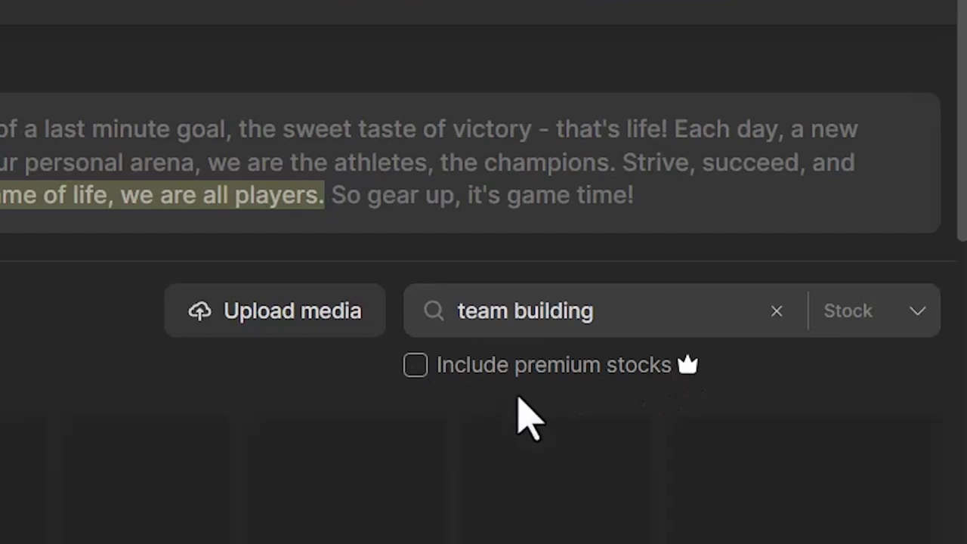
{"action": "key", "text": "Return"}
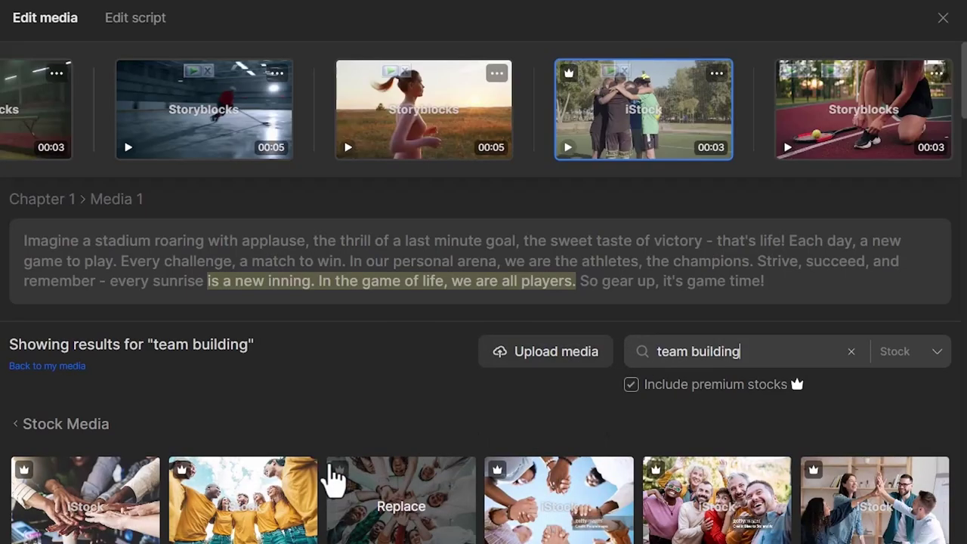
Replace the clip with the free stacked-hands footage and apply the changes.
{"action": "scroll", "coordinate": [329, 517], "scroll_direction": "down", "scroll_amount": 1}
{"action": "scroll", "coordinate": [333, 506], "scroll_direction": "down", "scroll_amount": 3}
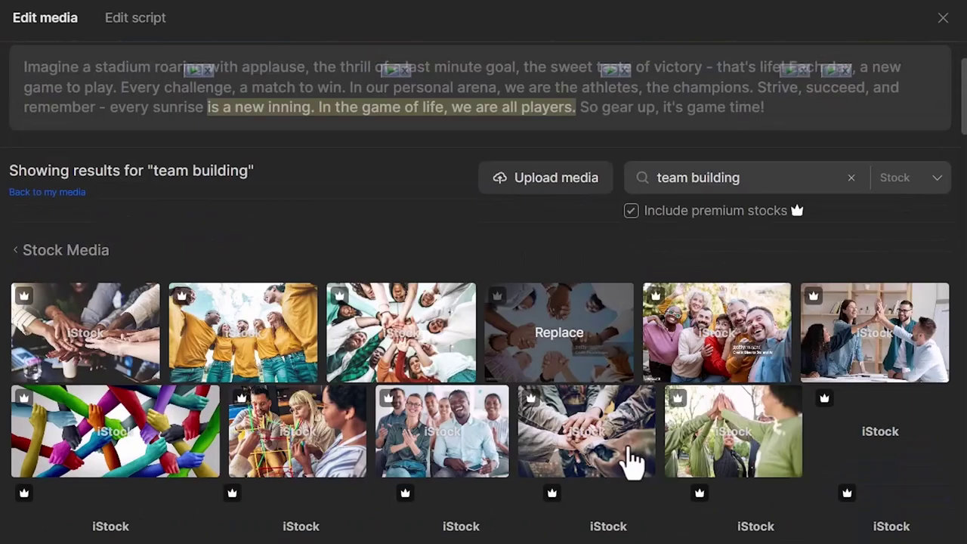
{"action": "scroll", "coordinate": [94, 363], "scroll_direction": "up", "scroll_amount": 1}
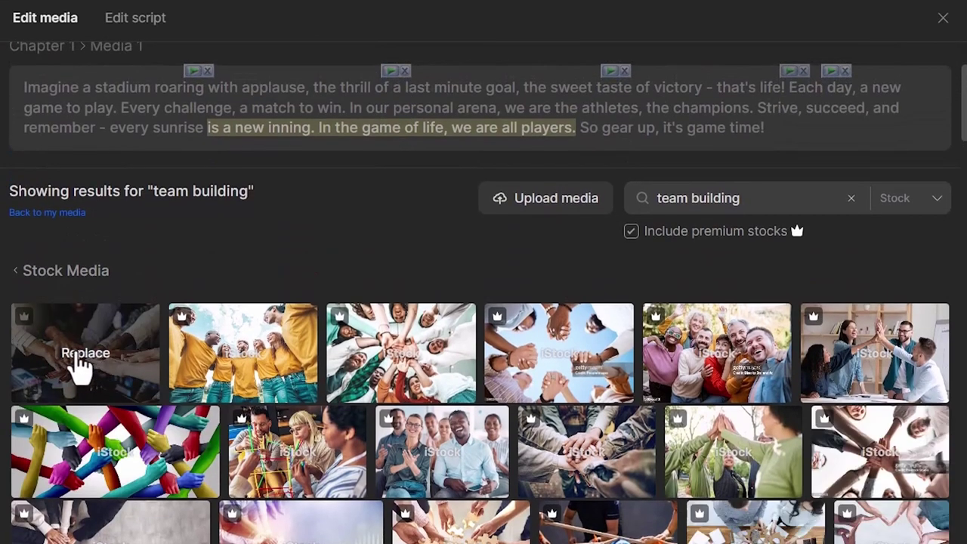
{"action": "left_click", "coordinate": [81, 356]}
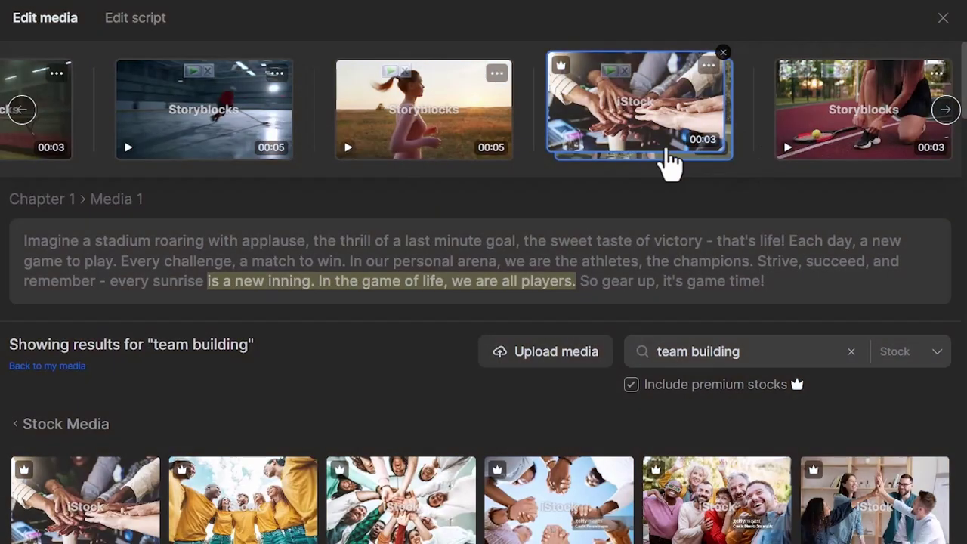
{"action": "left_click", "coordinate": [631, 384]}
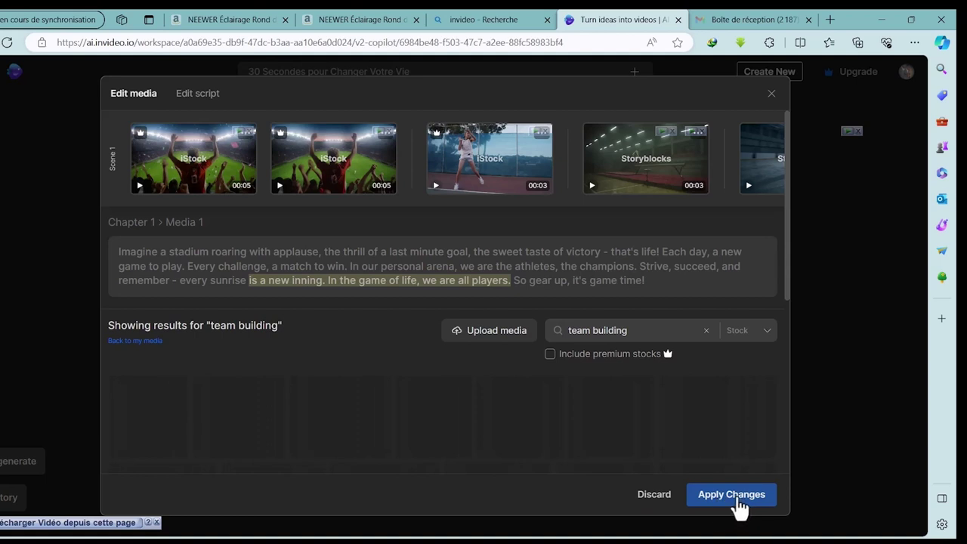
{"action": "left_click", "coordinate": [733, 495]}
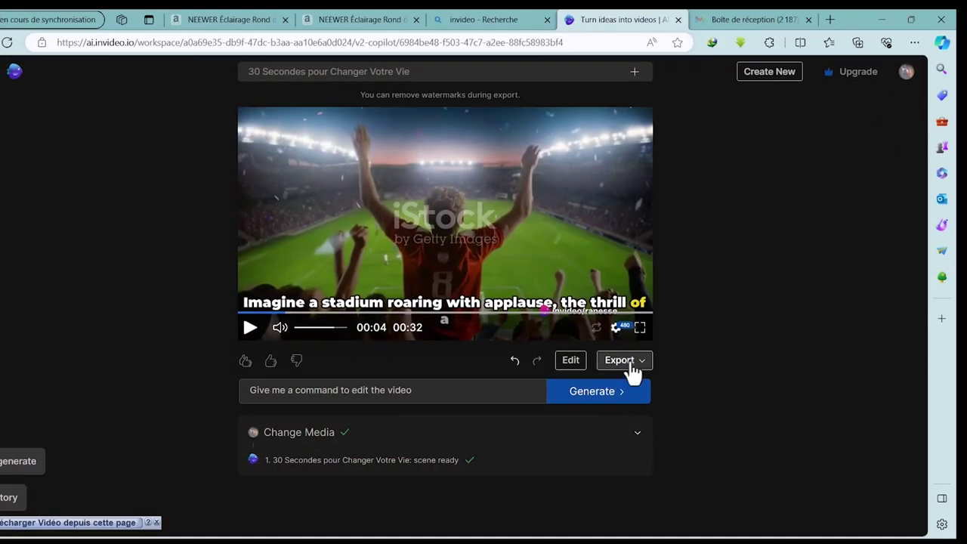
Export at 1080p with stock watermarks and Normal branding, then start downloading the file.
{"action": "left_click", "coordinate": [631, 363]}
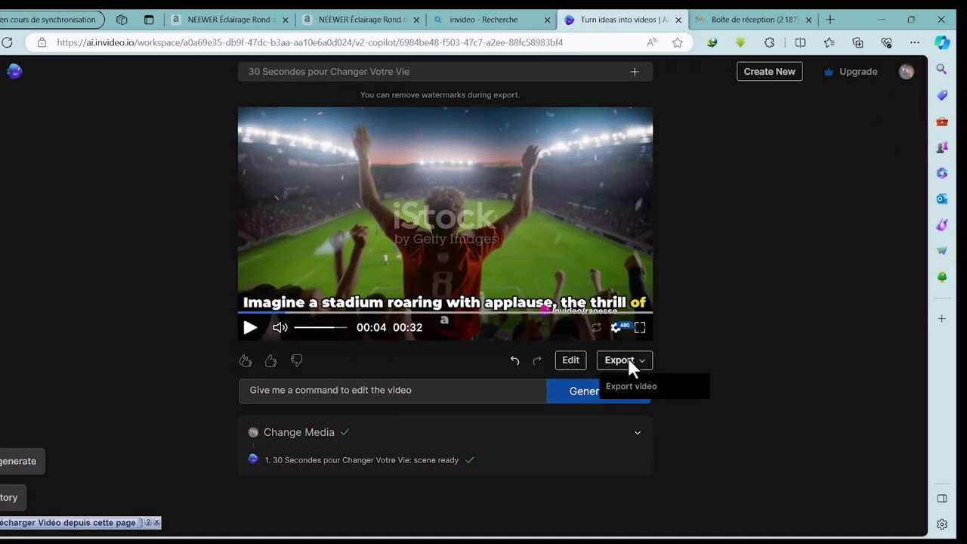
{"action": "left_click", "coordinate": [632, 387]}
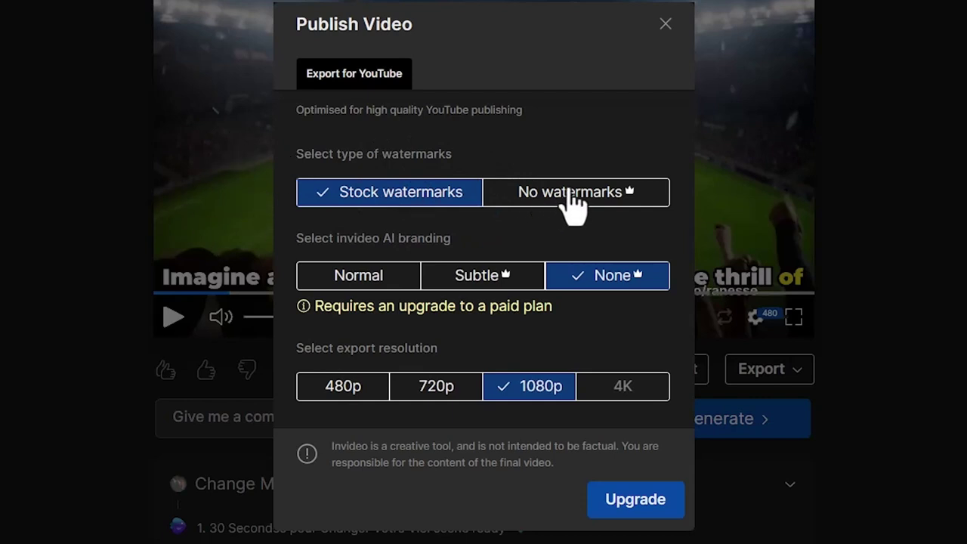
{"action": "left_click", "coordinate": [572, 198]}
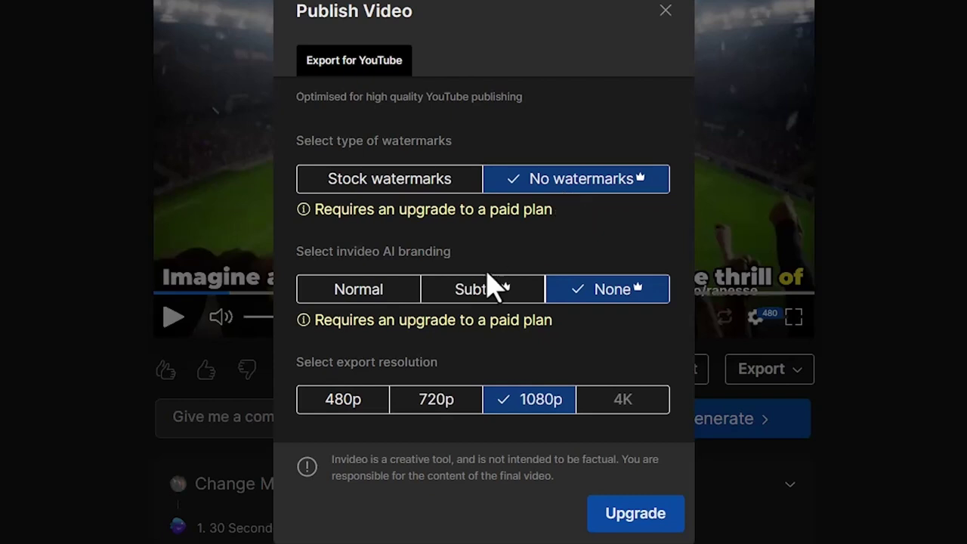
{"action": "left_click", "coordinate": [442, 186]}
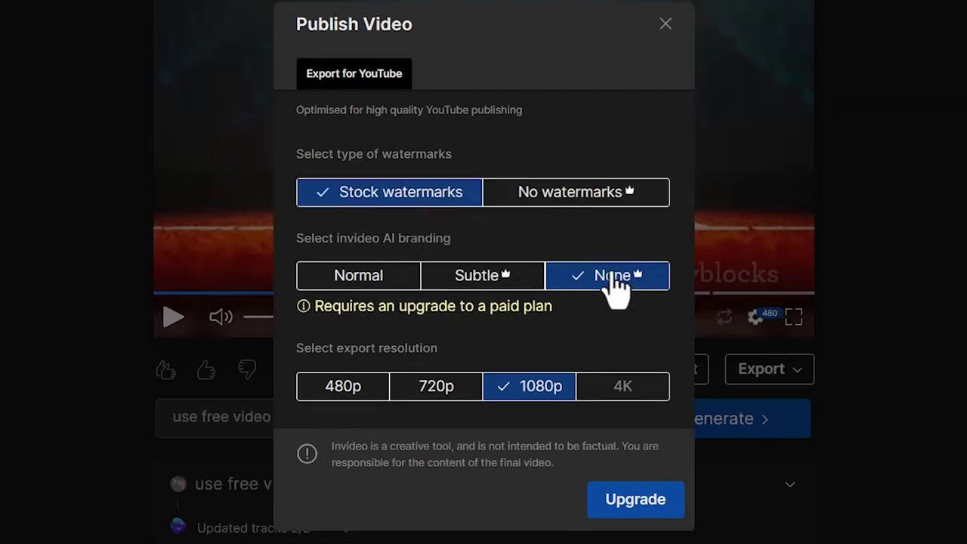
{"action": "left_click", "coordinate": [381, 278]}
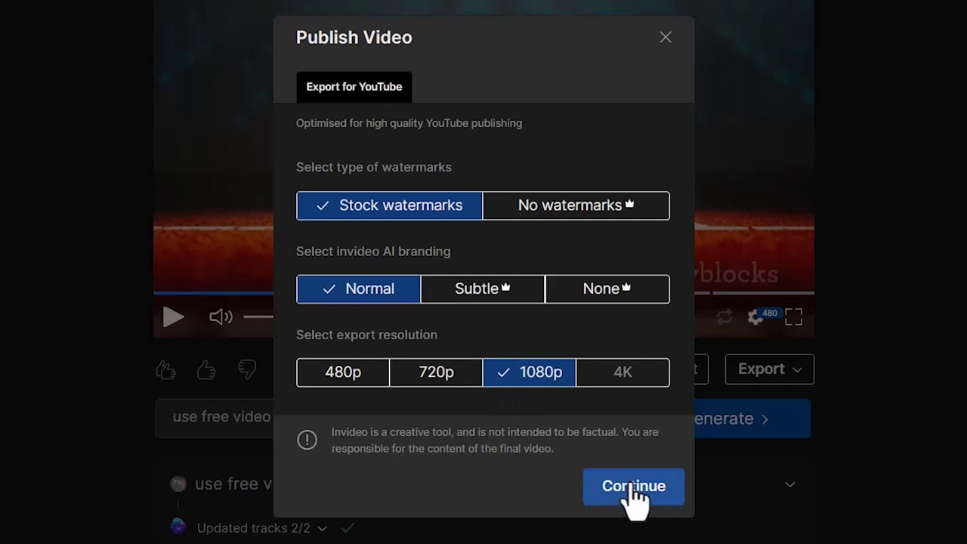
{"action": "left_click", "coordinate": [632, 487]}
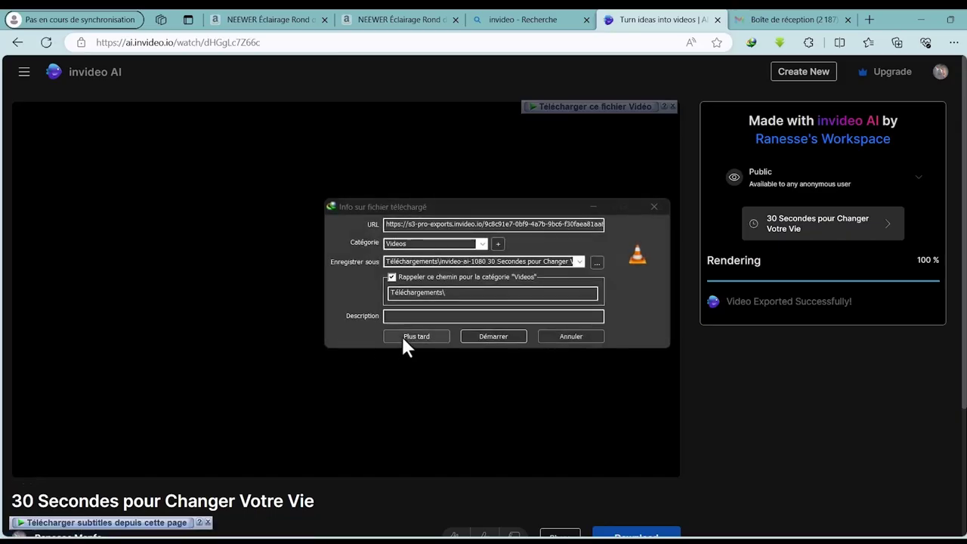
{"action": "left_click", "coordinate": [493, 337]}
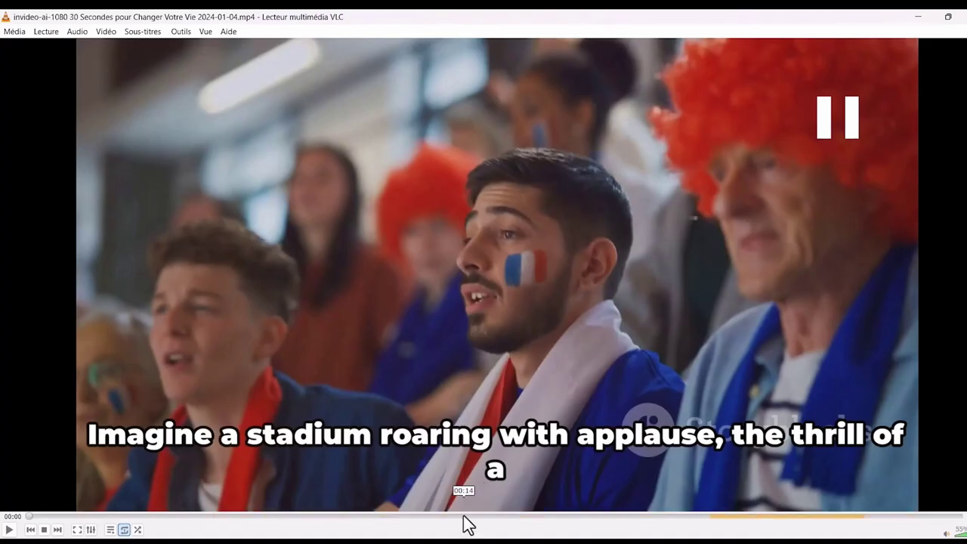
Raise VLC's volume to 75% and play the exported video fullscreen.
{"action": "scroll", "coordinate": [431, 411], "scroll_direction": "up", "scroll_amount": 4}
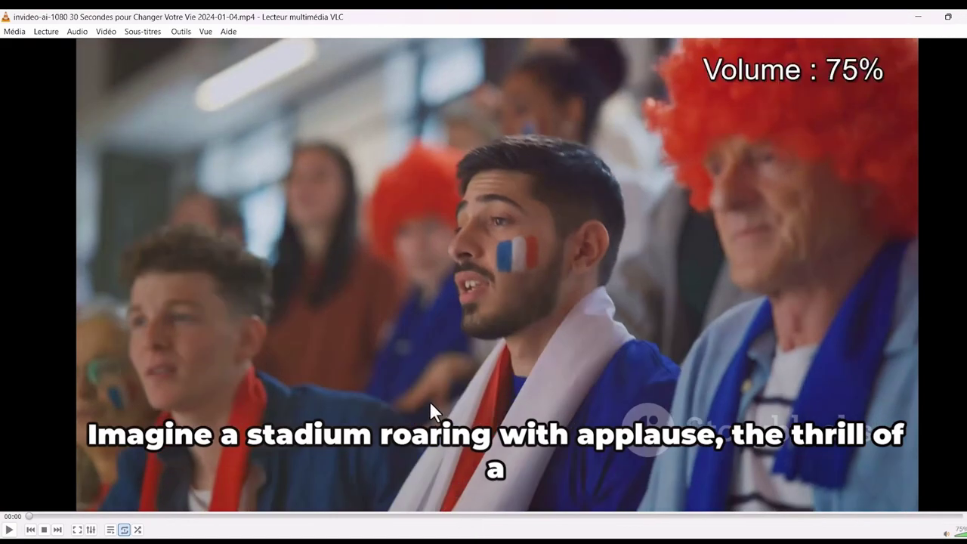
{"action": "double_click", "coordinate": [431, 410]}
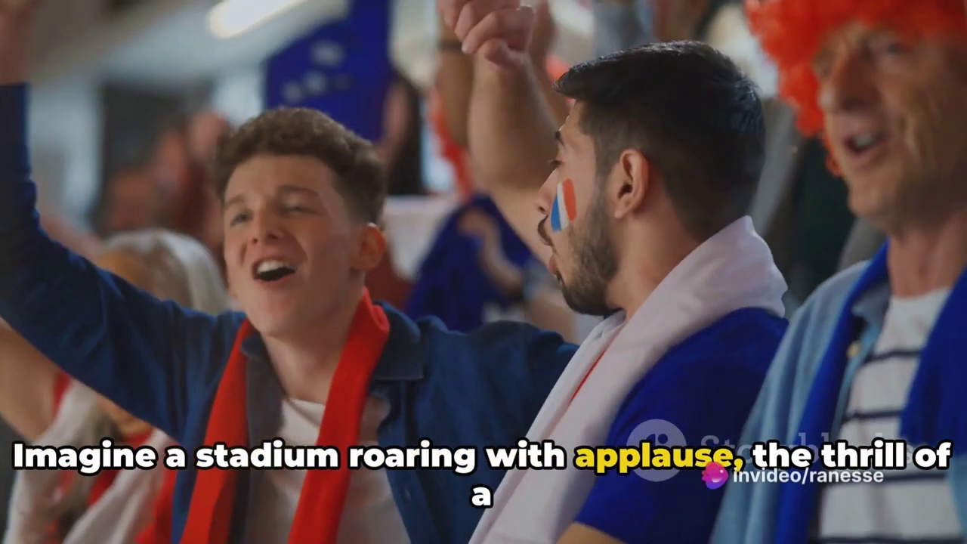